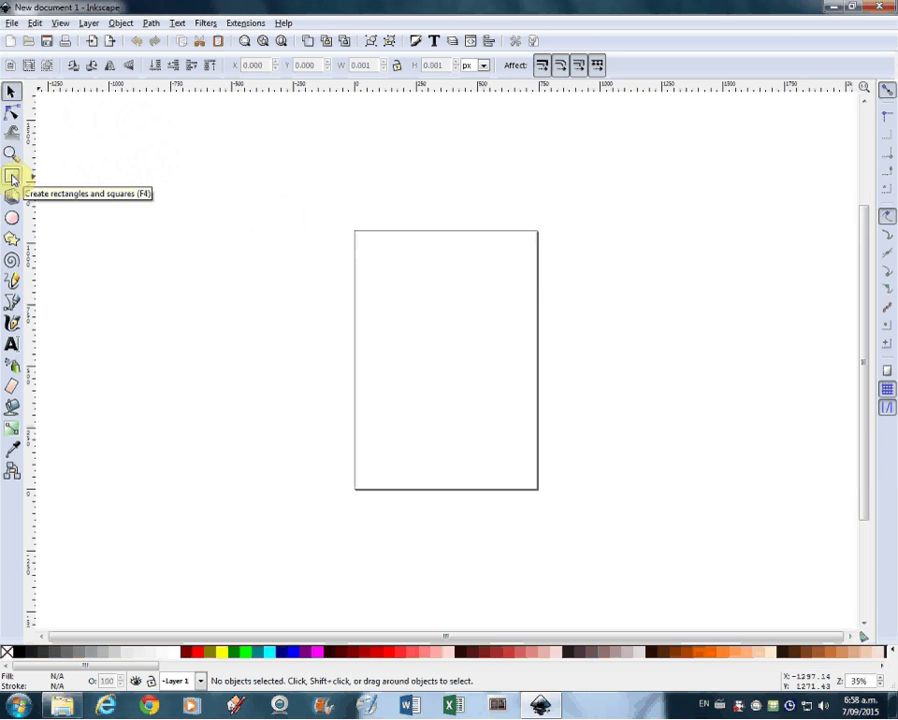
Step: Draw a blue square about 257 px wide near the middle of the page with the Rectangle tool
{"action": "left_click", "coordinate": [12, 177]}
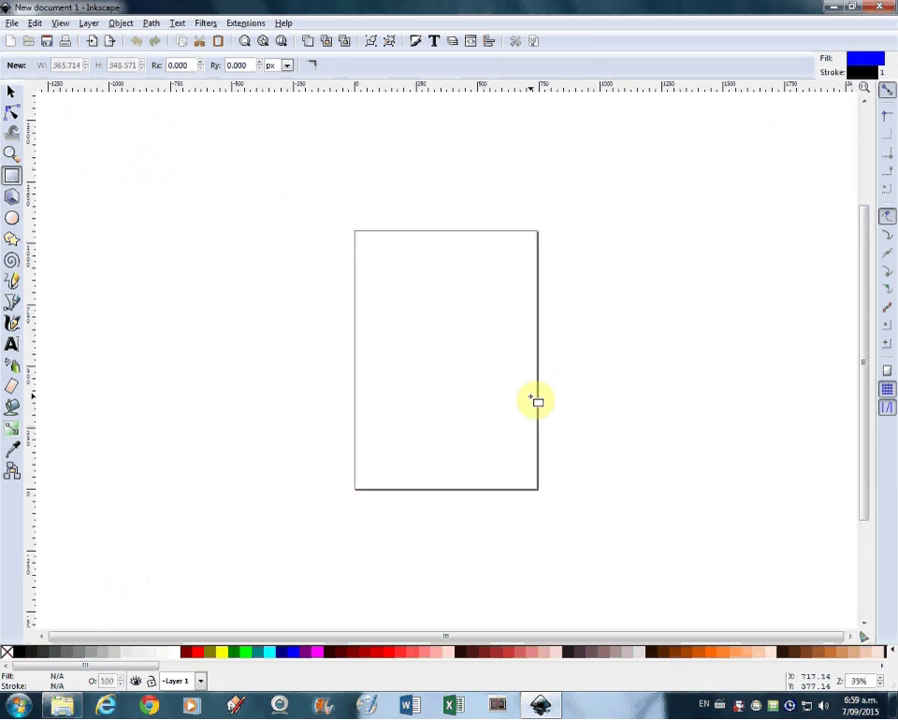
{"action": "left_click_drag", "start_coordinate": [399, 303], "coordinate": [461, 370]}
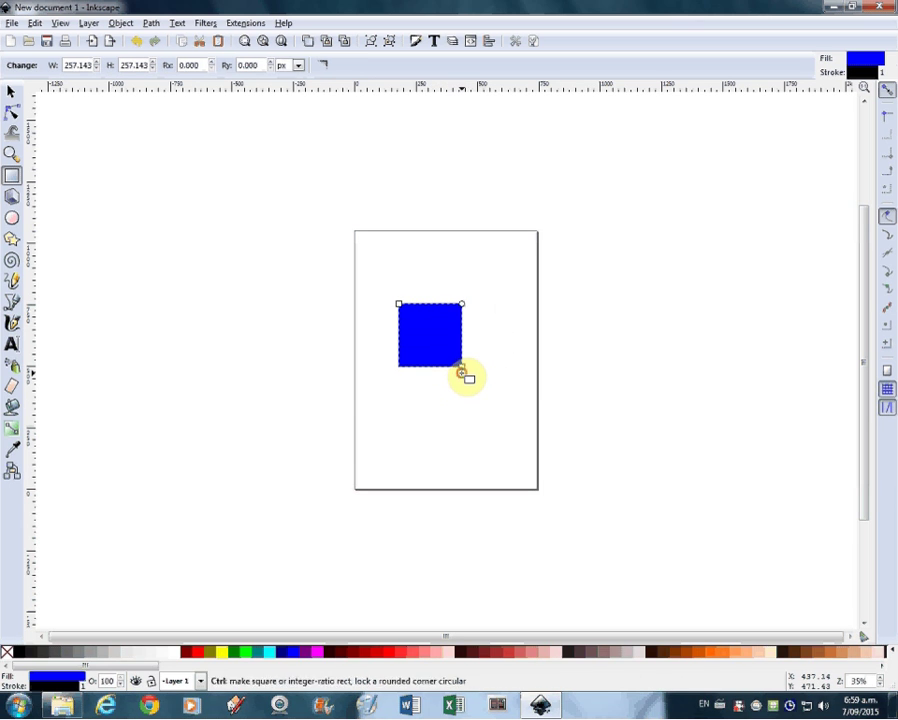
Step: Move the square to about X 231, Y 522 px, then select it again and deselect it
{"action": "left_click", "coordinate": [11, 91]}
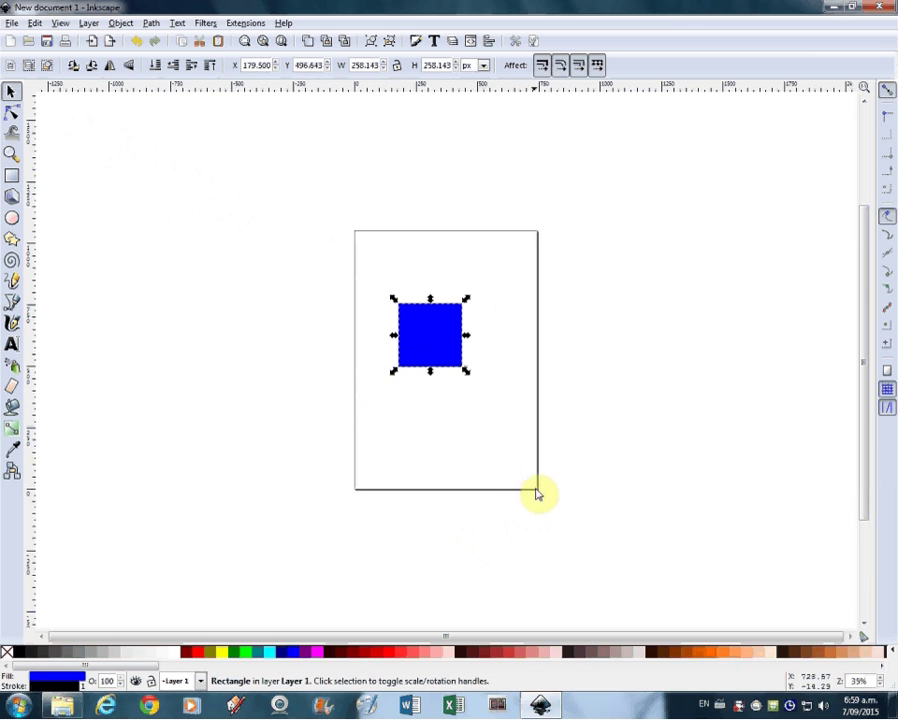
{"action": "left_click_drag", "start_coordinate": [431, 343], "coordinate": [452, 342]}
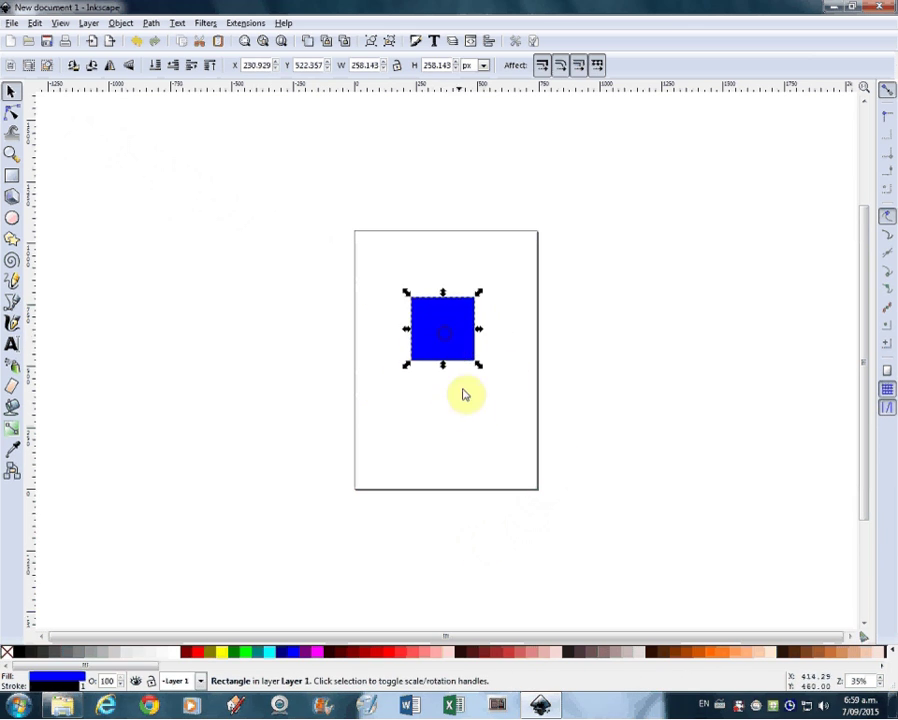
{"action": "left_click", "coordinate": [511, 340]}
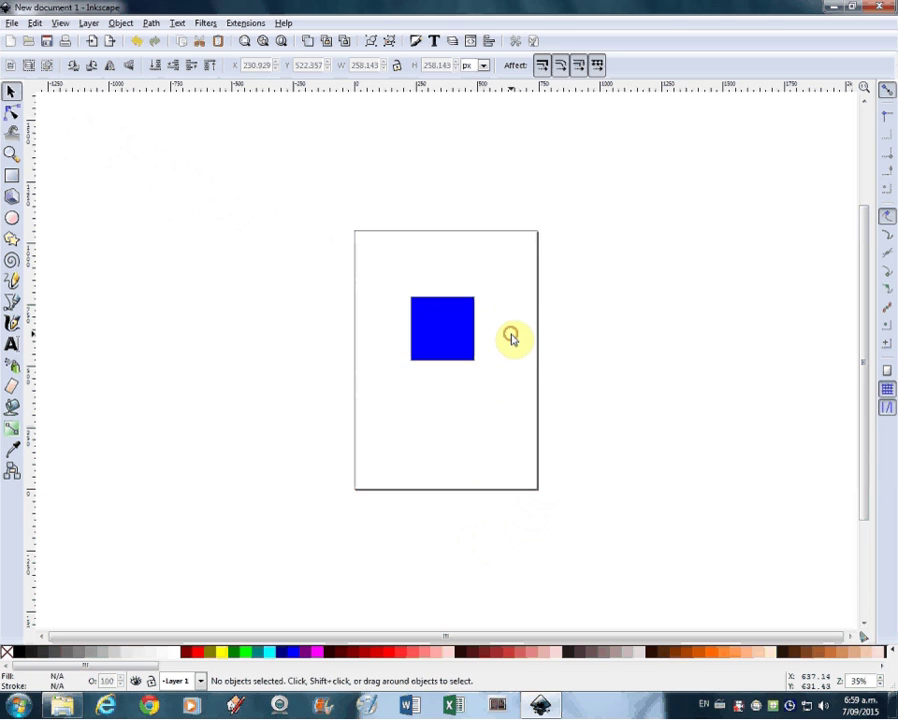
{"action": "left_click", "coordinate": [456, 330]}
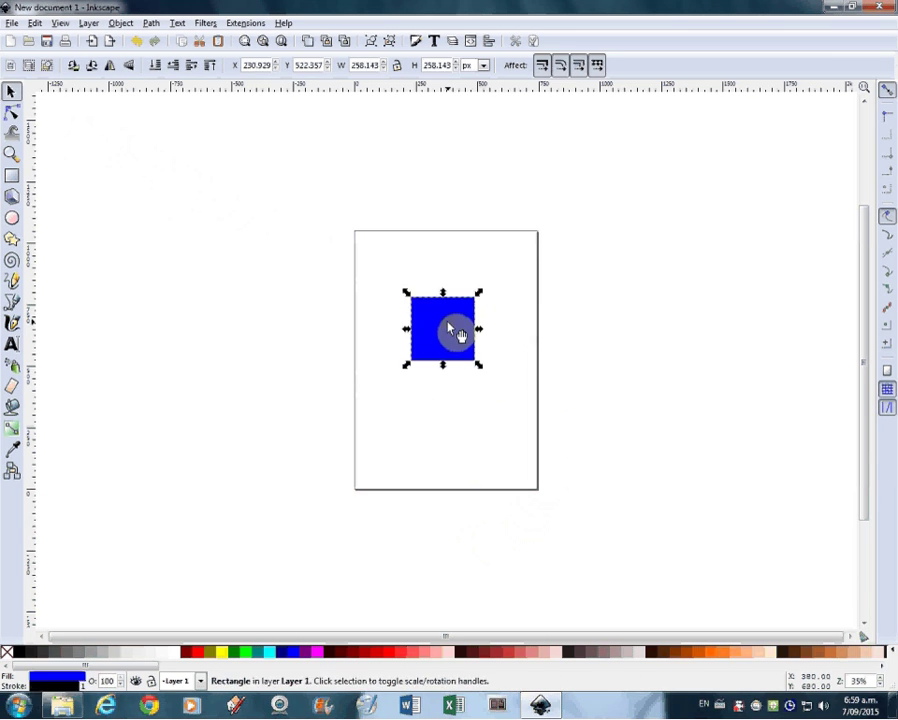
{"action": "left_click", "coordinate": [505, 331]}
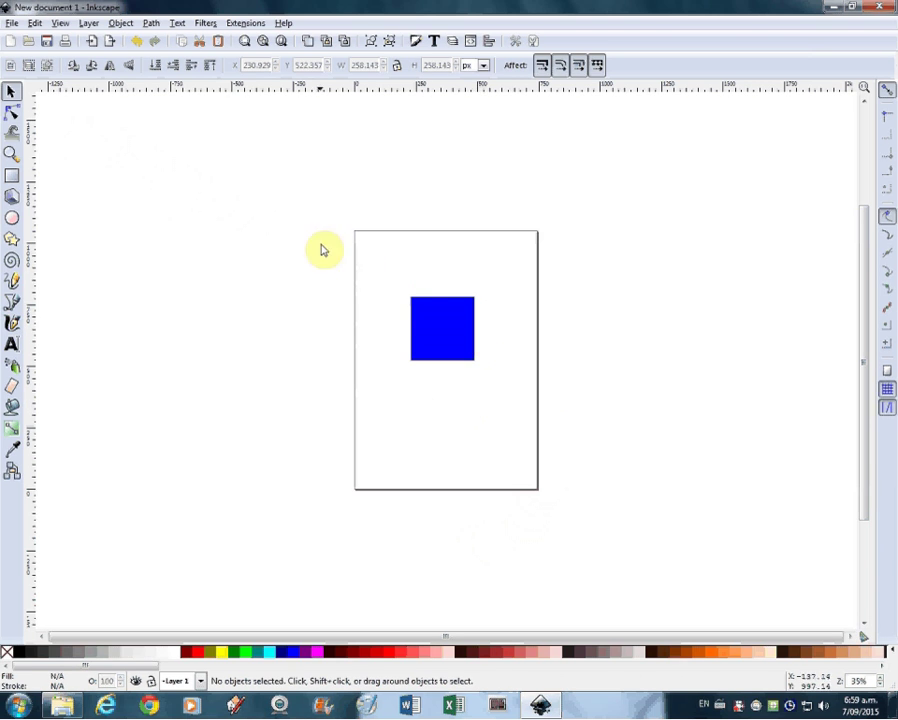
Step: Use the Zoom tool to enlarge the area around the square and zoom back out, repeating it once
{"action": "left_click", "coordinate": [12, 155]}
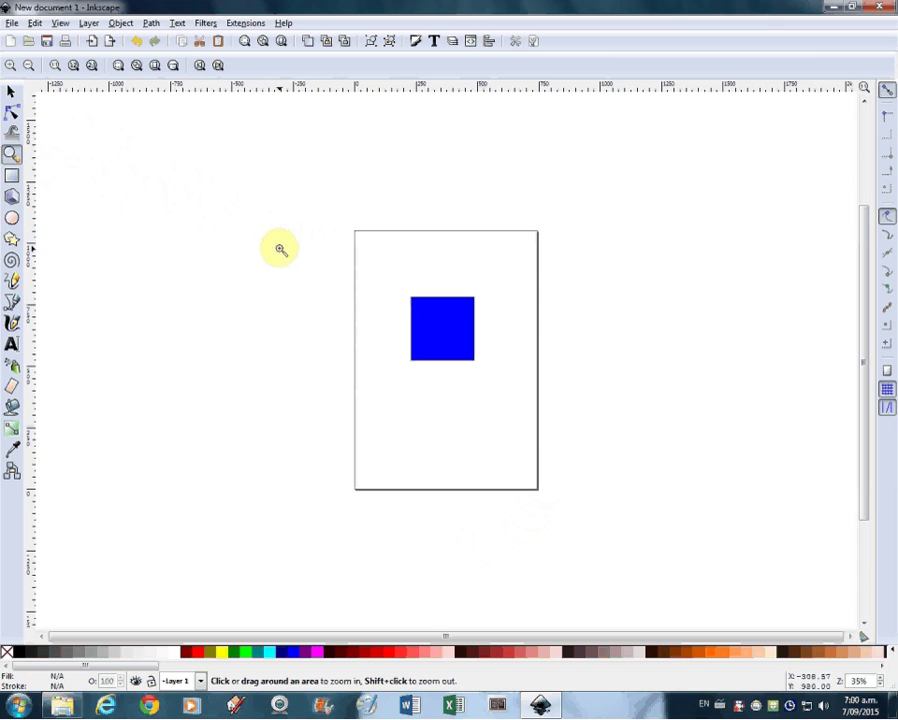
{"action": "left_click_drag", "start_coordinate": [396, 288], "coordinate": [491, 371]}
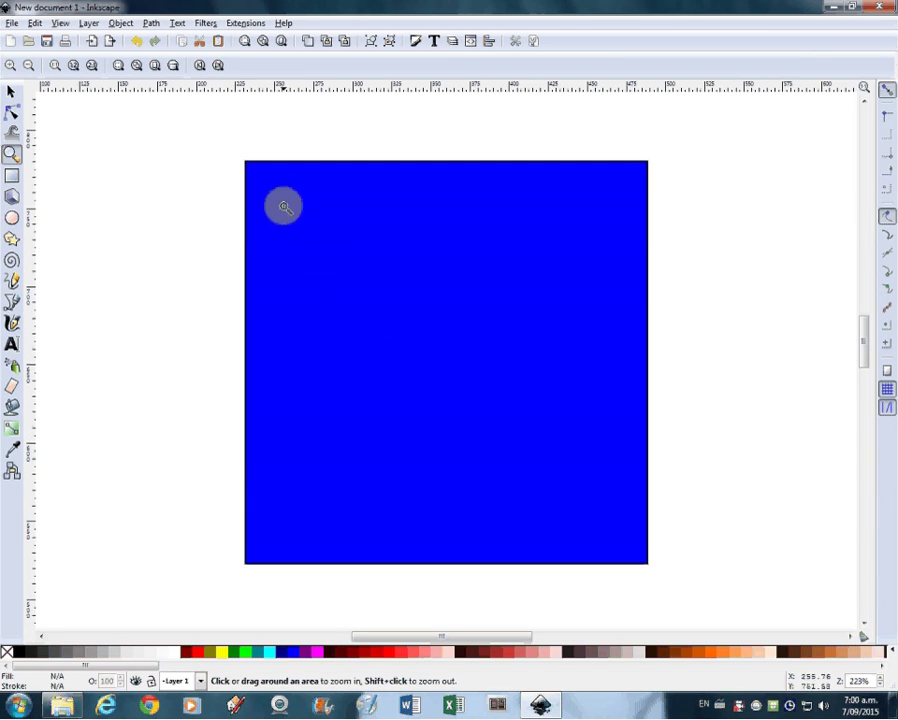
{"action": "left_click_drag", "start_coordinate": [263, 170], "coordinate": [263, 170]}
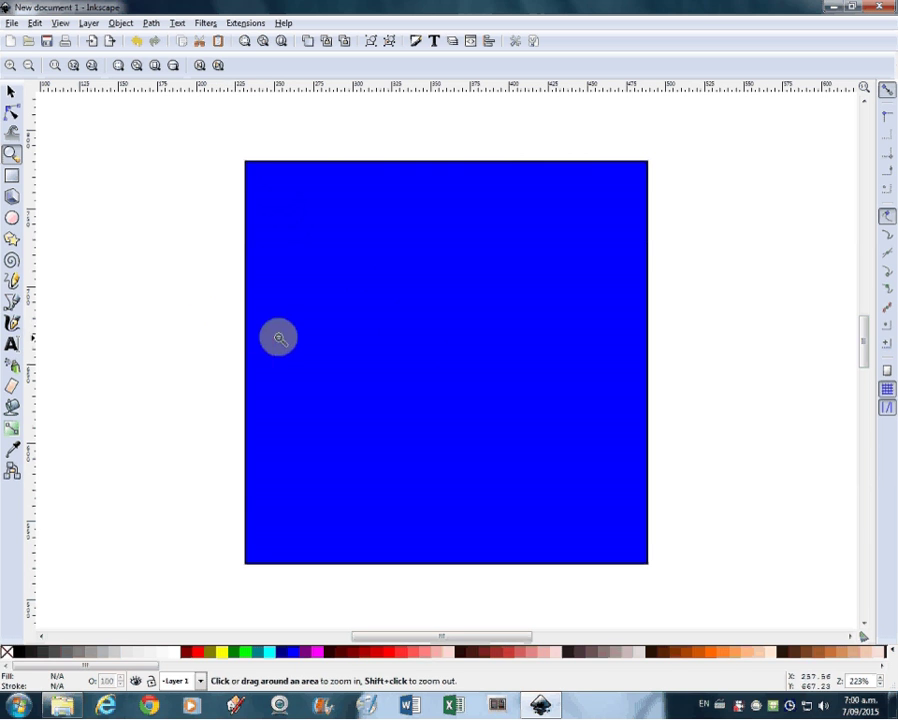
{"action": "left_click", "coordinate": [316, 338], "text": "shift"}
{"action": "left_click", "coordinate": [396, 352], "text": "shift"}
{"action": "left_click", "coordinate": [398, 352], "text": "shift"}
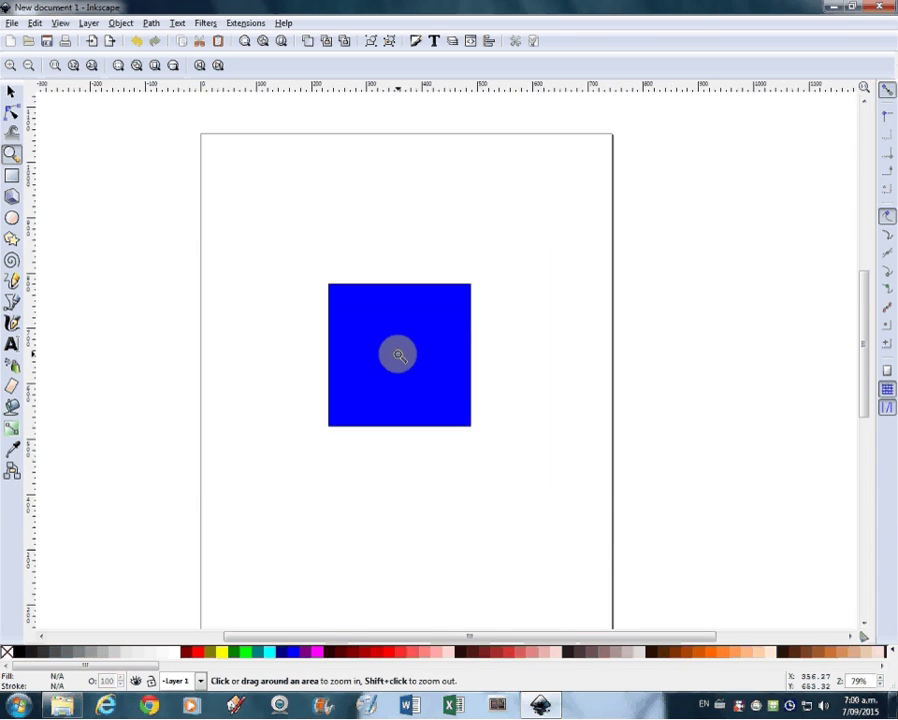
{"action": "left_click", "coordinate": [398, 355], "text": "shift"}
{"action": "left_click", "coordinate": [398, 355]}
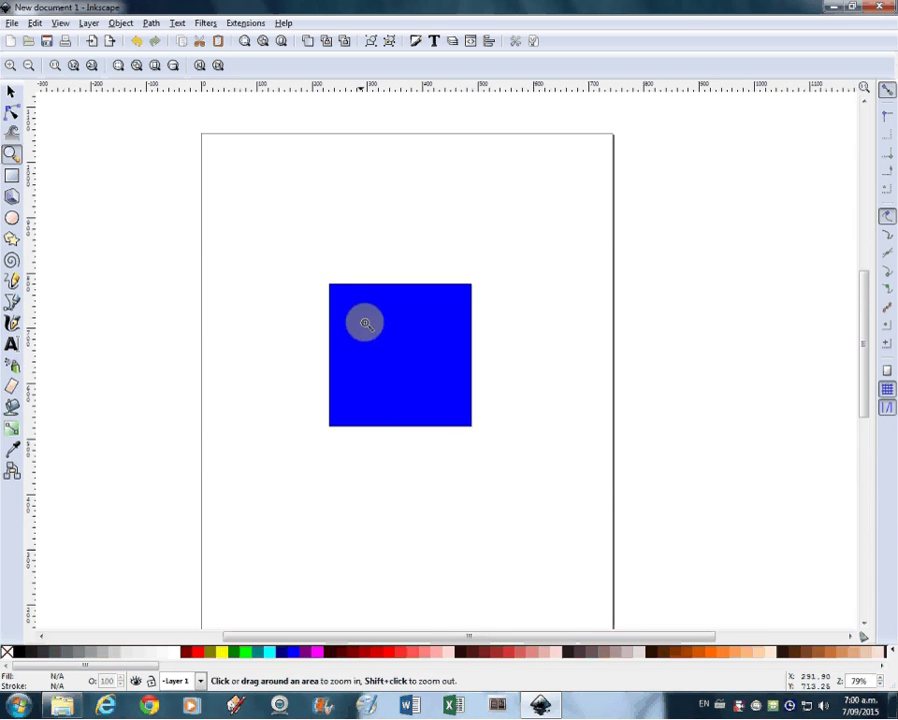
{"action": "left_click_drag", "start_coordinate": [316, 275], "coordinate": [484, 438]}
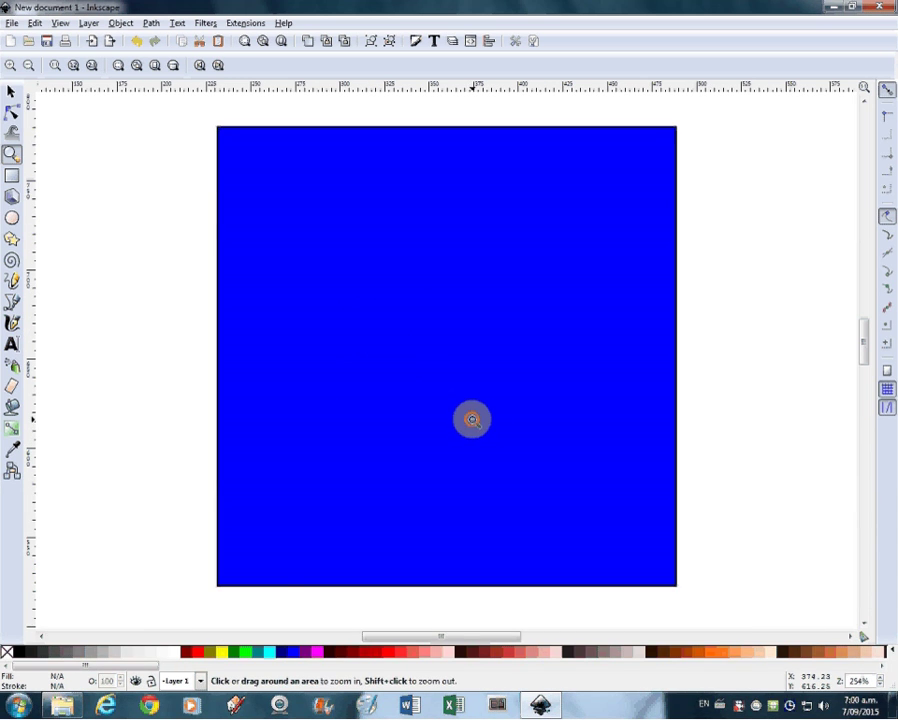
{"action": "left_click", "coordinate": [468, 418], "text": "shift"}
{"action": "left_click", "coordinate": [468, 418], "text": "shift"}
{"action": "left_click", "coordinate": [468, 418], "text": "shift"}
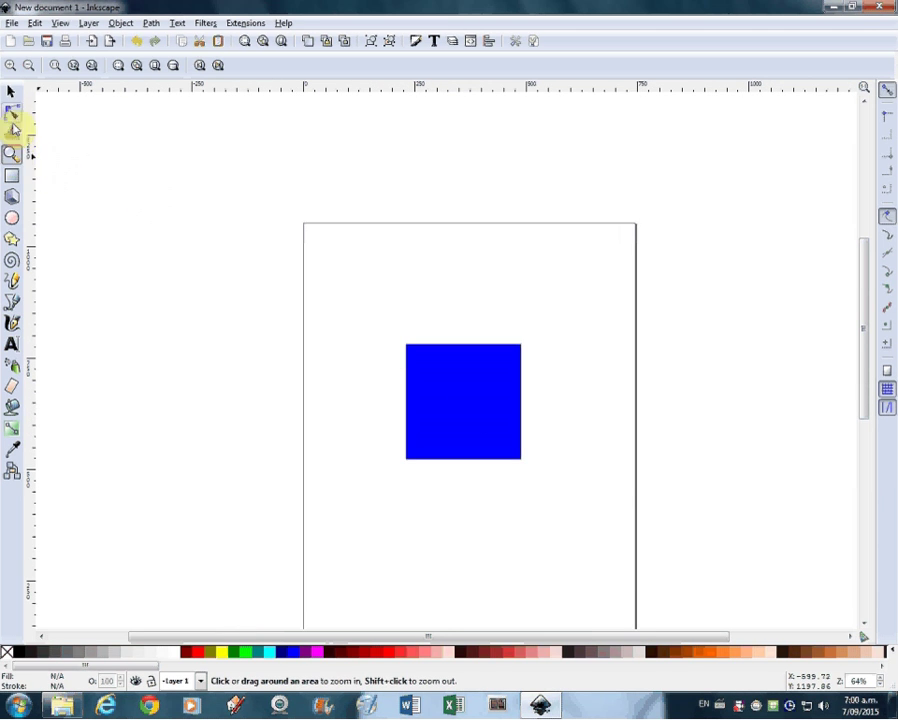
Step: Switch to the Selector and zoom the canvas in and out stepwise, ending at 45% zoom
{"action": "left_click", "coordinate": [11, 92]}
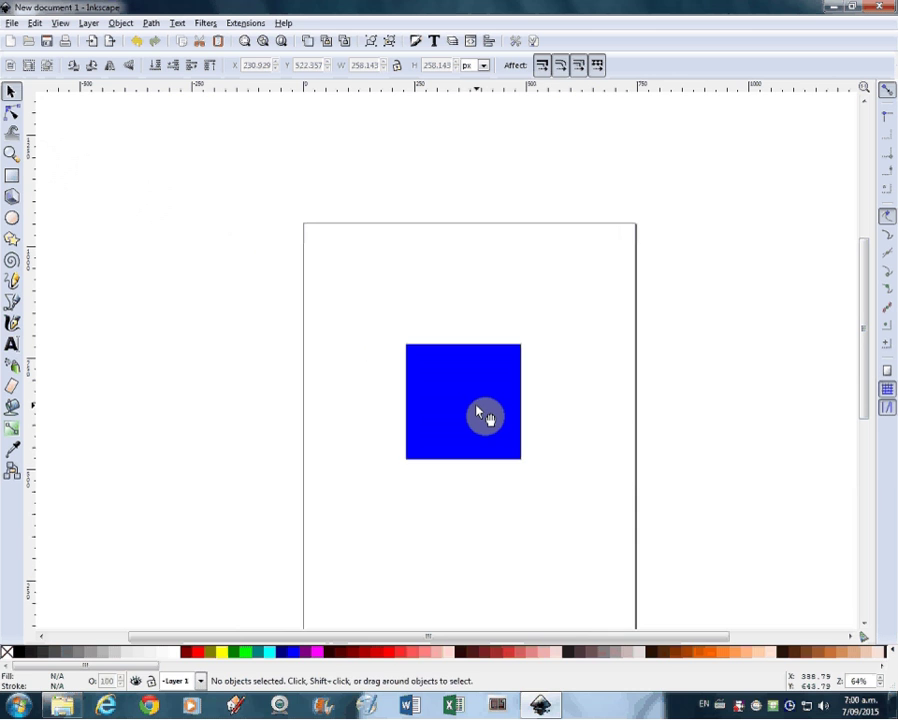
{"action": "key", "text": "plus"}
{"action": "key", "text": "plus"}
{"action": "key", "text": "plus"}
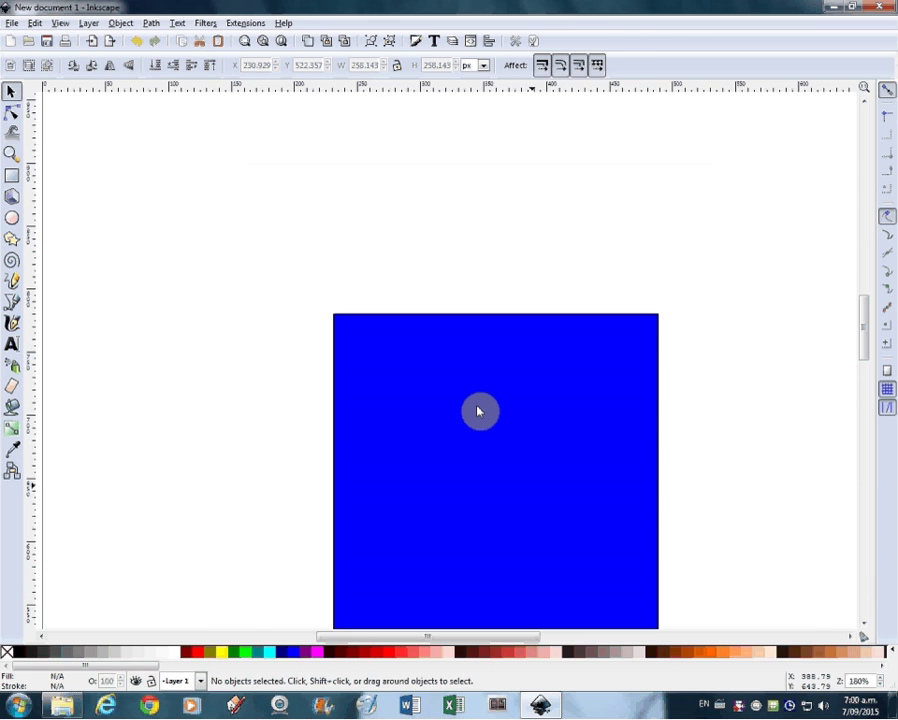
{"action": "key", "text": "minus"}
{"action": "key", "text": "minus"}
{"action": "key", "text": "minus"}
{"action": "key", "text": "minus"}
{"action": "key", "text": "minus"}
{"action": "key", "text": "minus"}
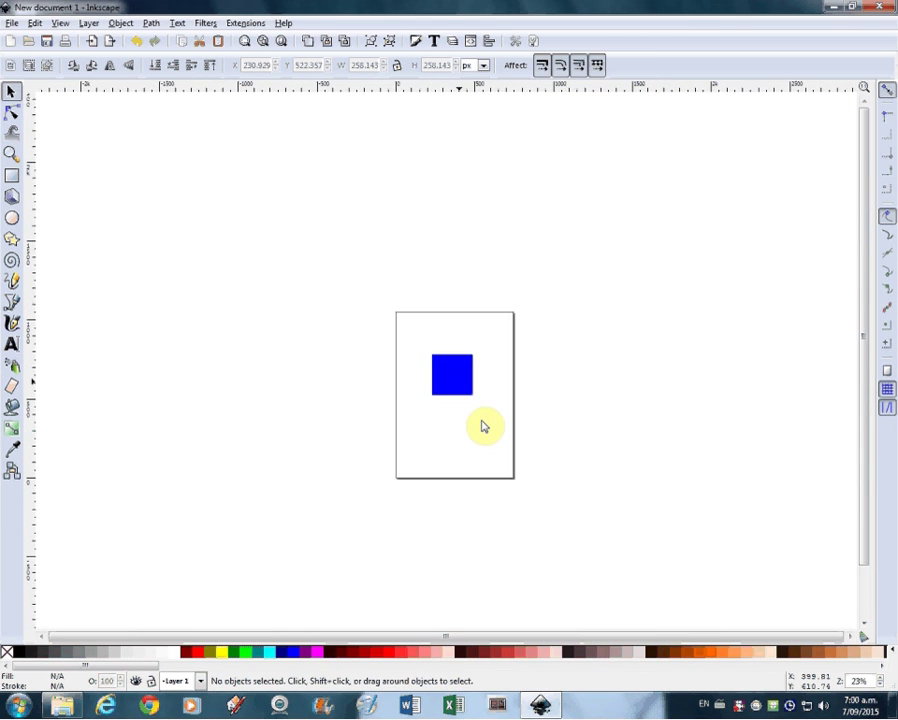
{"action": "key", "text": "plus"}
{"action": "key", "text": "plus"}
{"action": "key", "text": "plus"}
{"action": "key", "text": "plus"}
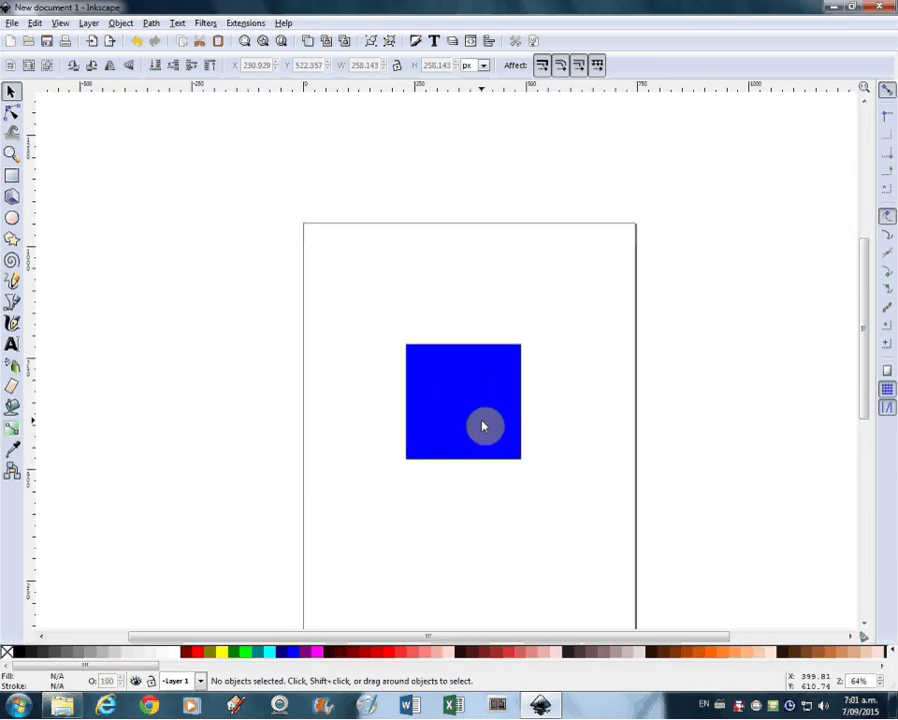
{"action": "key", "text": "minus"}
{"action": "key", "text": "minus"}
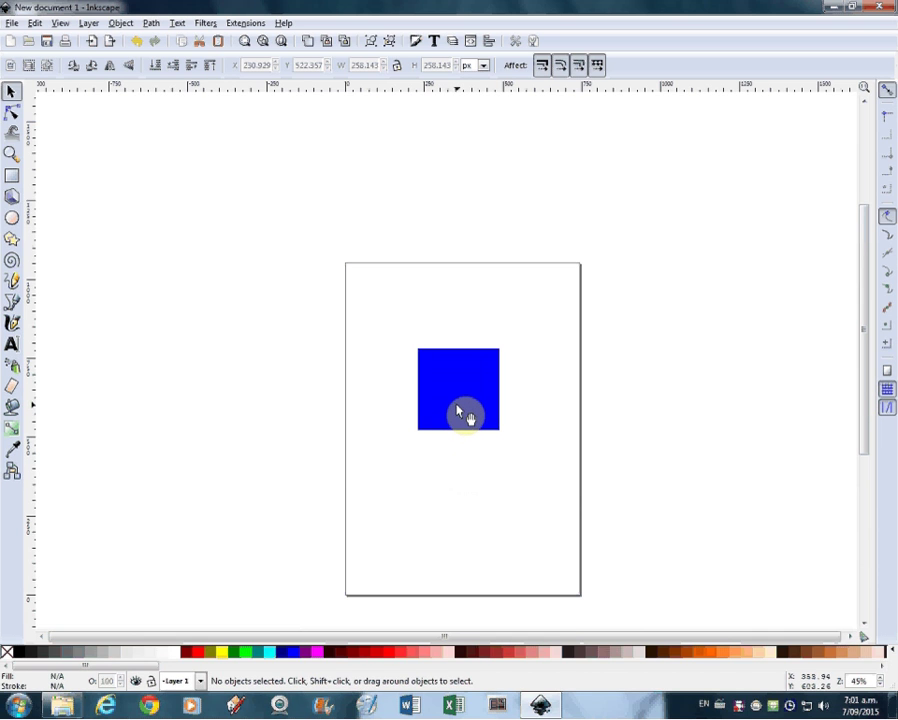
Step: Zoom repeatedly in and out around a fixed point inside the square
{"action": "key", "text": "ctrl"}
{"action": "scroll", "coordinate": [458, 411], "scroll_direction": "up", "scroll_amount": 6}
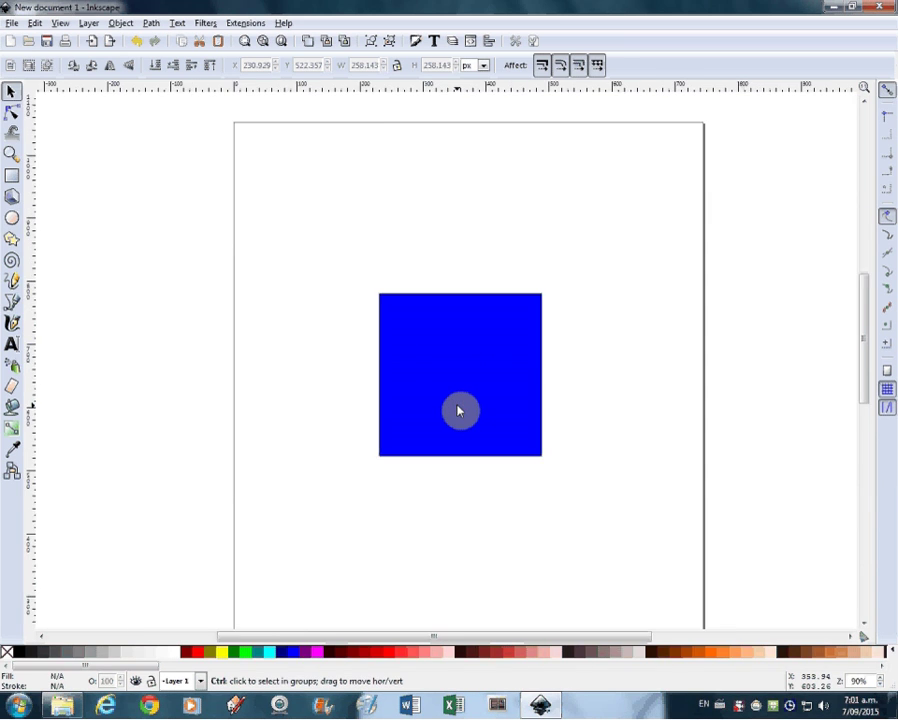
{"action": "scroll", "coordinate": [458, 411], "scroll_direction": "down", "scroll_amount": 9}
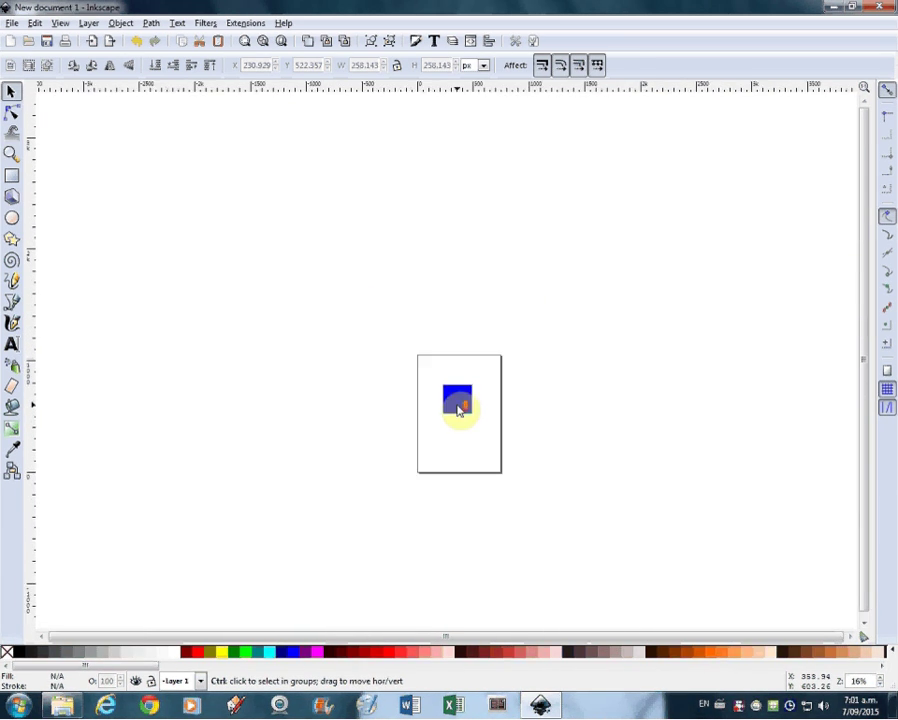
{"action": "scroll", "coordinate": [458, 411], "scroll_direction": "up", "scroll_amount": 8}
{"action": "scroll", "coordinate": [458, 411], "scroll_direction": "down", "scroll_amount": 4}
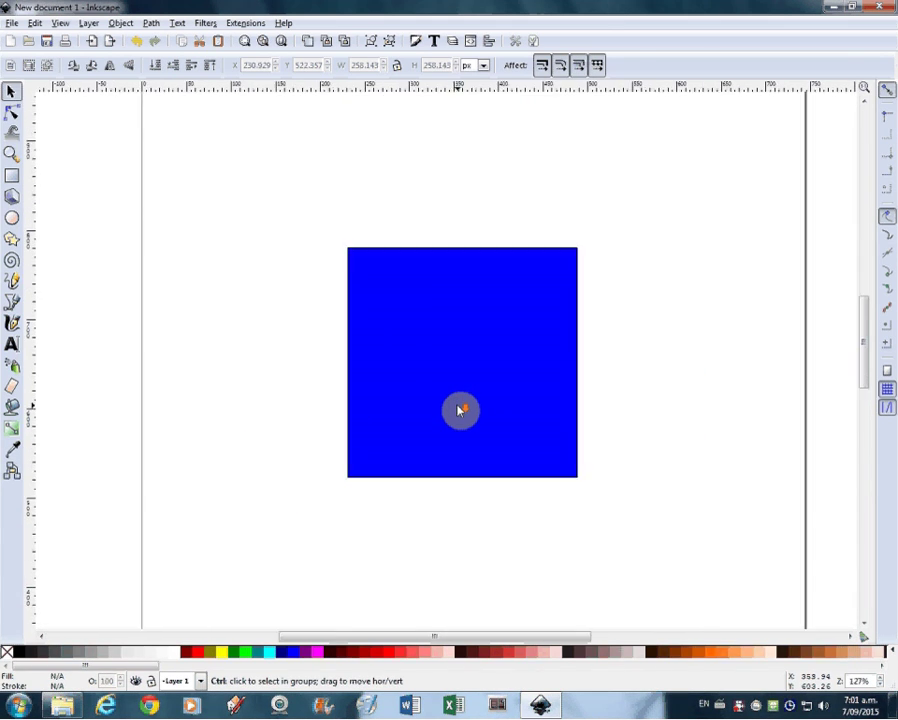
{"action": "scroll", "coordinate": [458, 411], "scroll_direction": "up", "scroll_amount": 2}
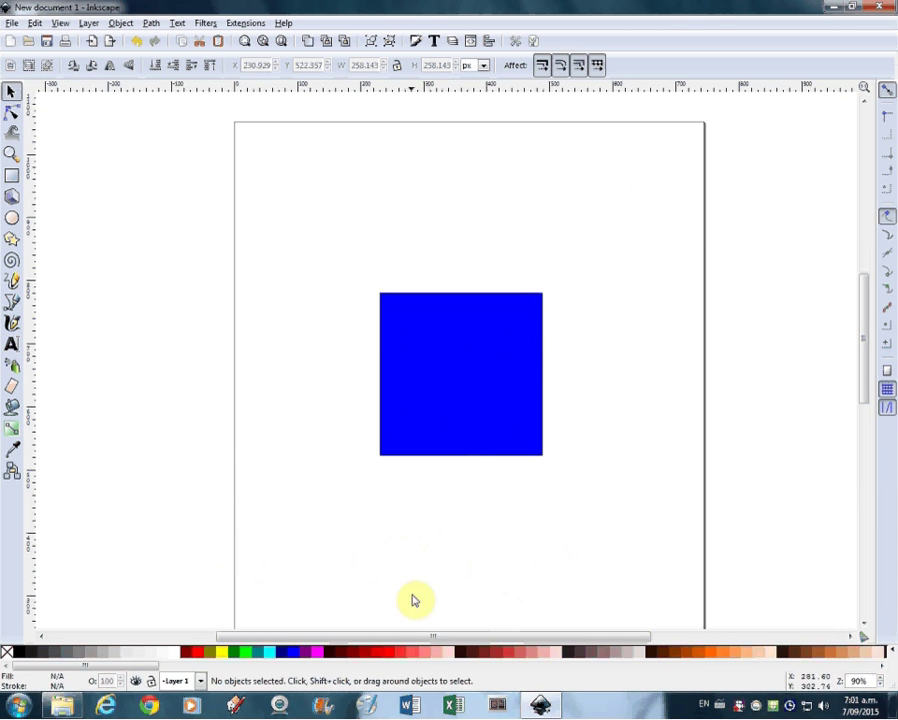
Step: Shift the view of the page horizontally and vertically, bringing the square back near the middle of the canvas
{"action": "left_click_drag", "start_coordinate": [323, 638], "coordinate": [431, 638]}
{"action": "left_click_drag", "start_coordinate": [516, 640], "coordinate": [492, 636]}
{"action": "left_click", "coordinate": [862, 345]}
{"action": "mouse_move", "coordinate": [862, 345]}
{"action": "left_mouse_down"}
{"action": "mouse_move", "coordinate": [868, 506]}
{"action": "mouse_move", "coordinate": [862, 452]}
{"action": "mouse_move", "coordinate": [872, 342]}
{"action": "left_mouse_up"}
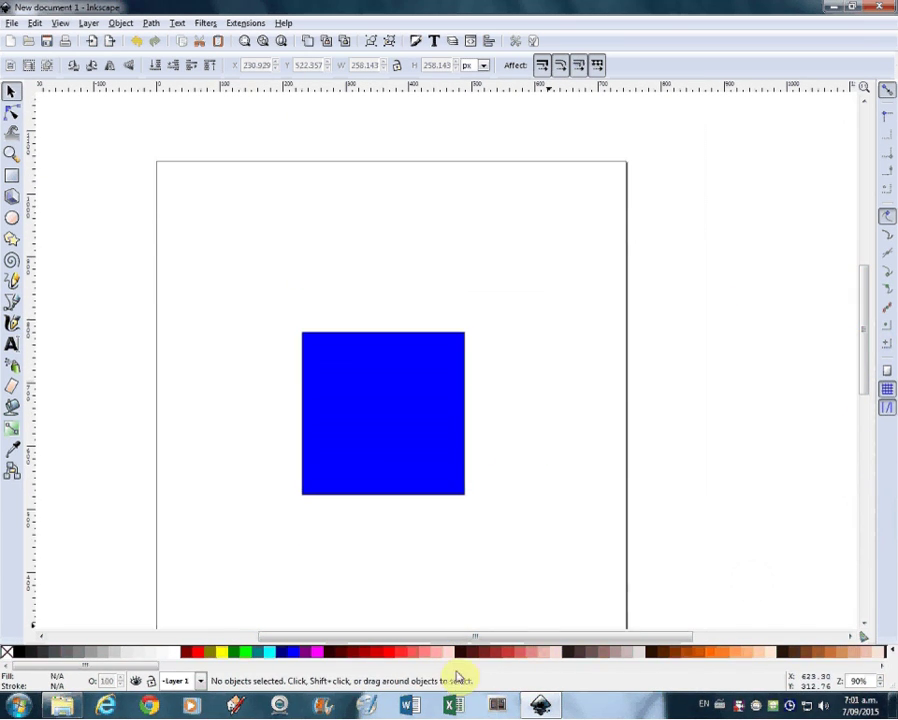
{"action": "left_click_drag", "start_coordinate": [473, 637], "coordinate": [446, 639]}
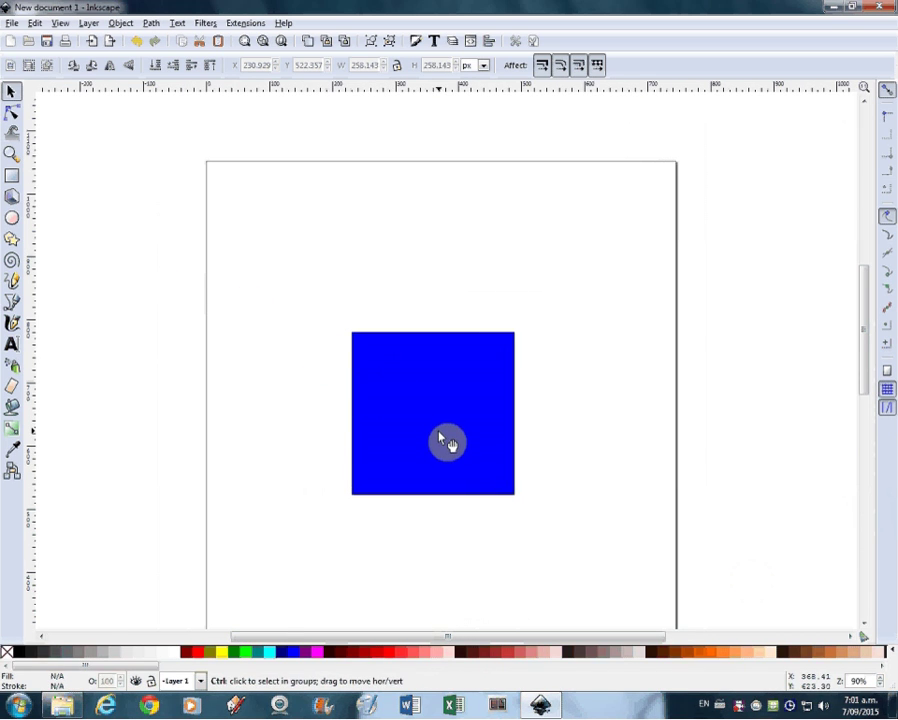
Step: Zoom in on the square, pan freely around the canvas, and zoom out until the page is tiny
{"action": "scroll", "coordinate": [447, 436], "scroll_direction": "up", "scroll_amount": 3}
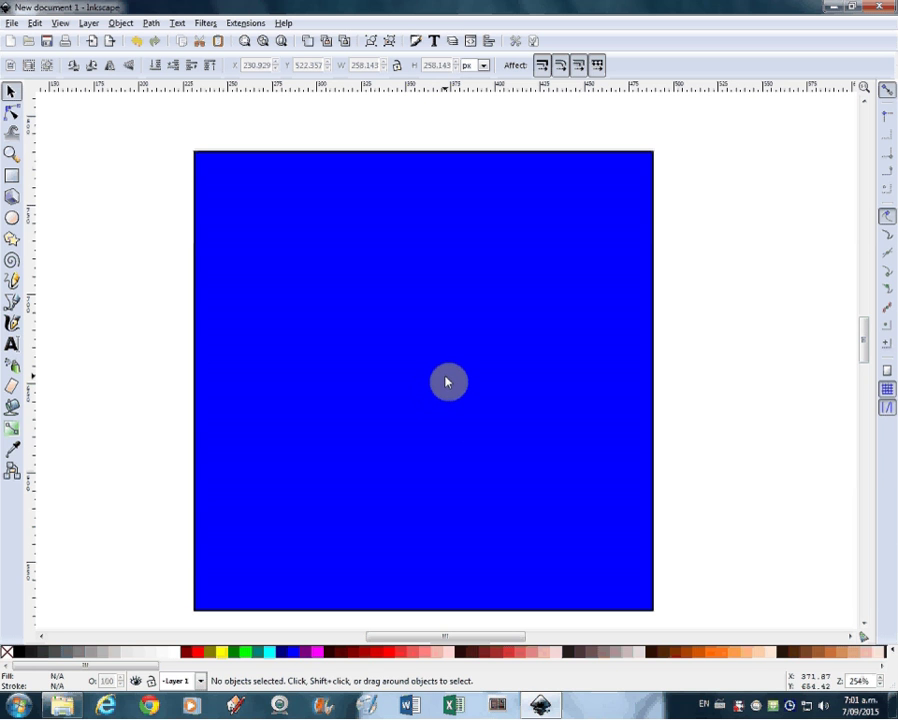
{"action": "left_click_drag", "start_coordinate": [450, 382], "coordinate": [390, 356]}
{"action": "scroll", "coordinate": [584, 400], "scroll_direction": "right", "scroll_amount": 15}
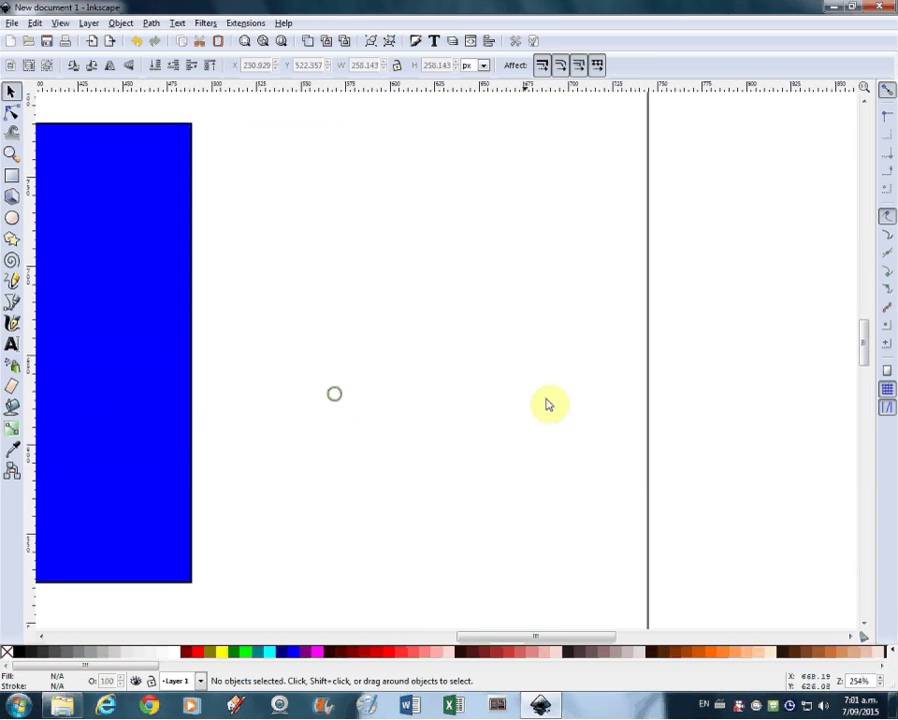
{"action": "scroll", "coordinate": [352, 206], "scroll_direction": "left", "scroll_amount": 2}
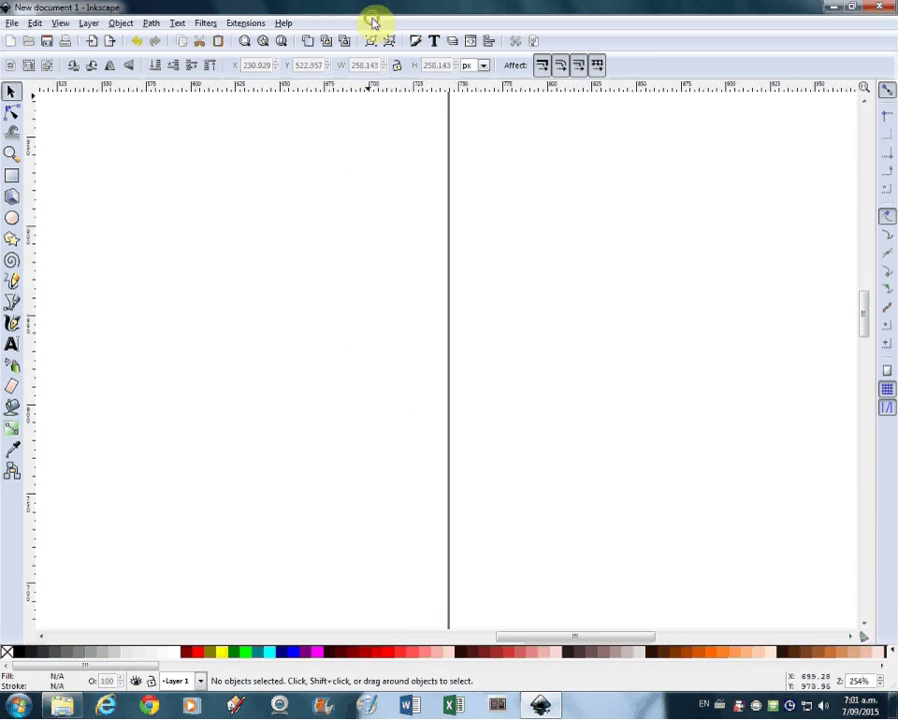
{"action": "left_click_drag", "start_coordinate": [350, 113], "coordinate": [636, 324]}
{"action": "left_click_drag", "start_coordinate": [193, 492], "coordinate": [433, 318]}
{"action": "scroll", "coordinate": [370, 280], "scroll_direction": "down", "scroll_amount": 6}
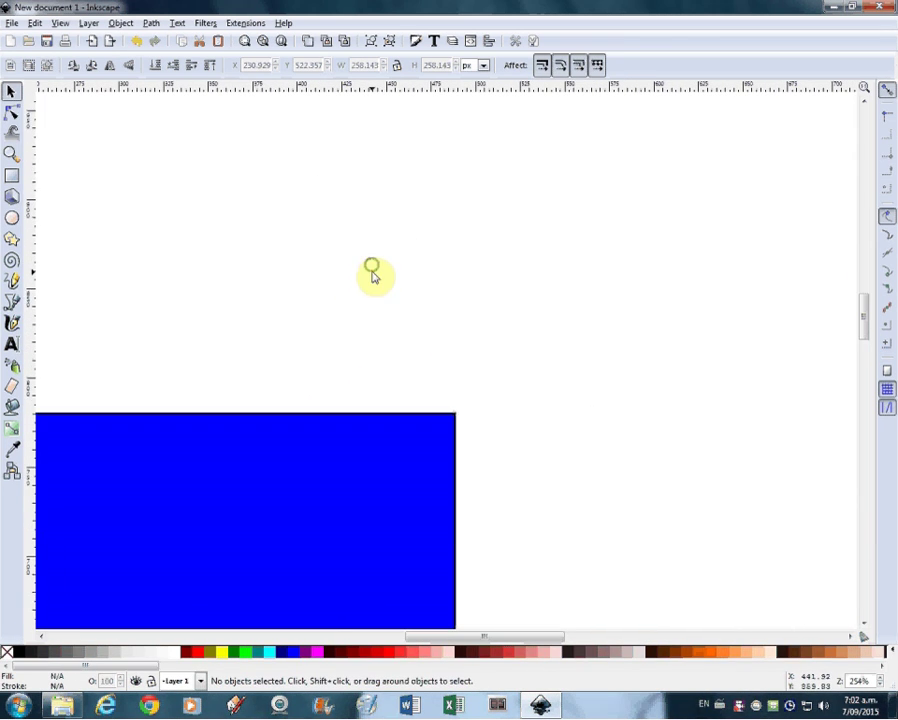
{"action": "scroll", "coordinate": [320, 360], "scroll_direction": "down", "scroll_amount": 1, "text": "ctrl"}
{"action": "scroll", "coordinate": [318, 360], "scroll_direction": "down", "scroll_amount": 9, "text": "ctrl"}
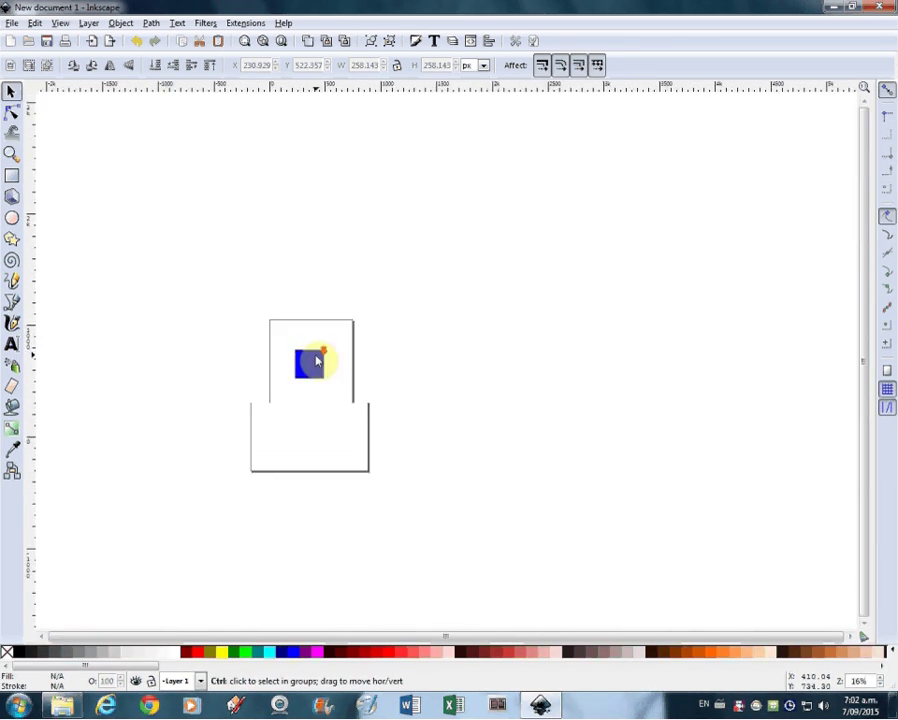
{"action": "left_click_drag", "start_coordinate": [424, 432], "coordinate": [134, 200]}
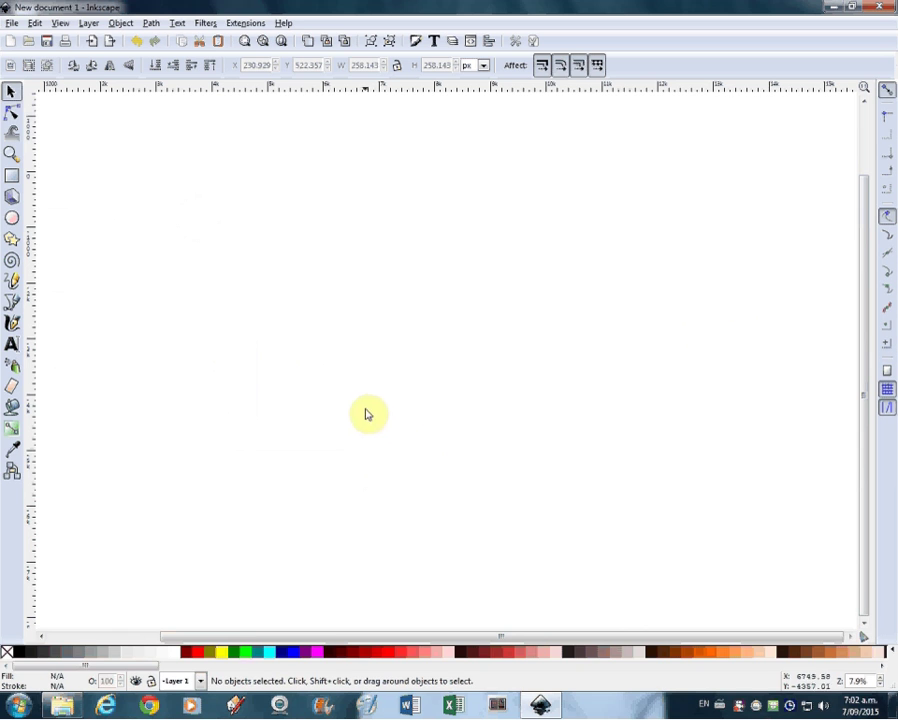
Step: Compare the fit-page and fit-drawing views, ending with the fitted page enlarged around the square
{"action": "left_click", "coordinate": [282, 42]}
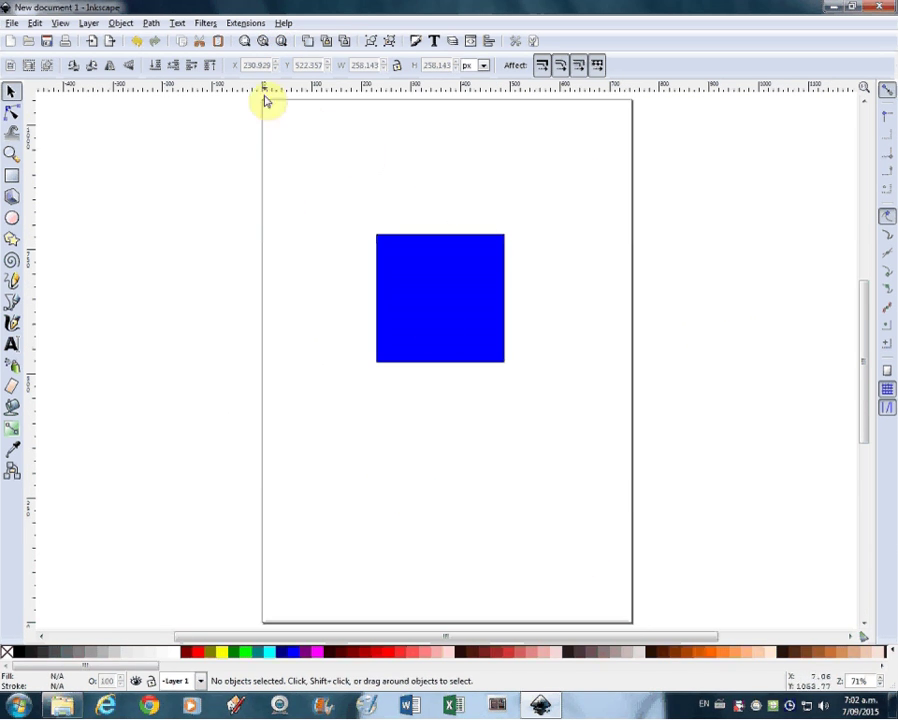
{"action": "left_click", "coordinate": [262, 41]}
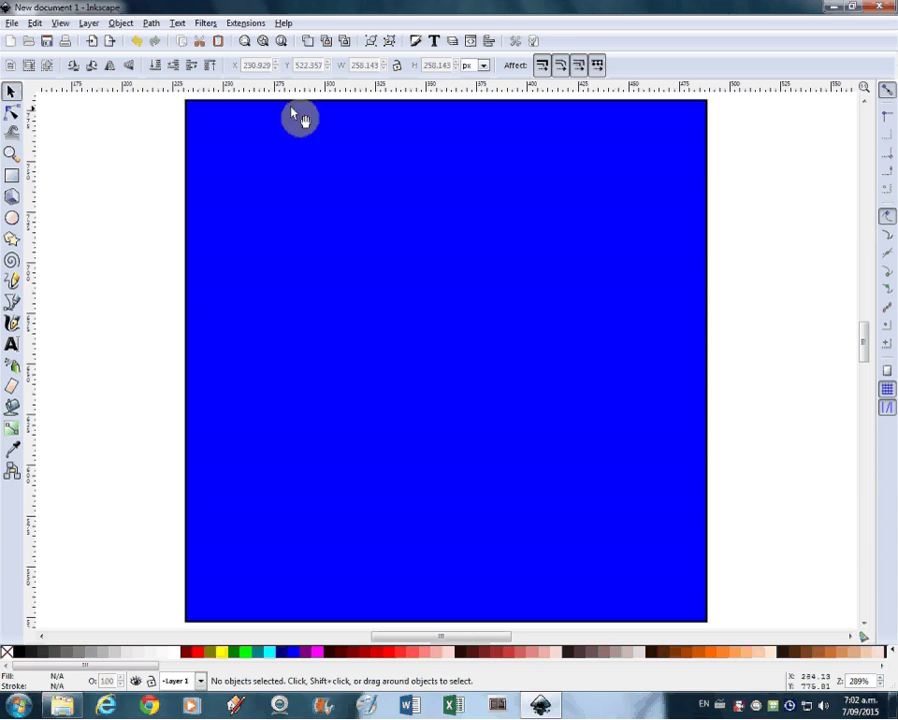
{"action": "left_click", "coordinate": [281, 42]}
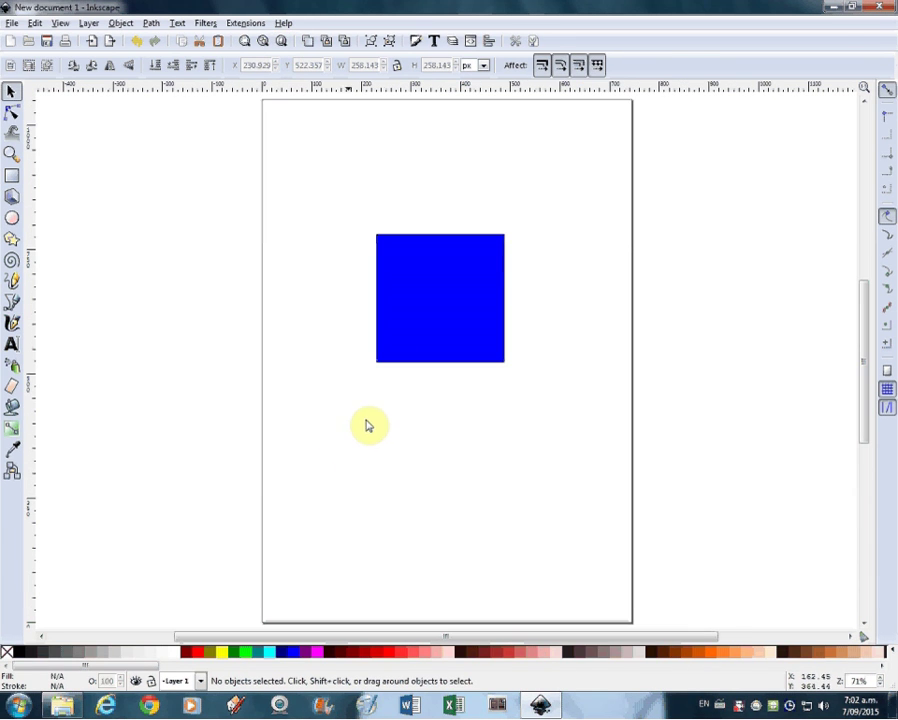
{"action": "key", "text": "plus"}
{"action": "key", "text": "plus"}
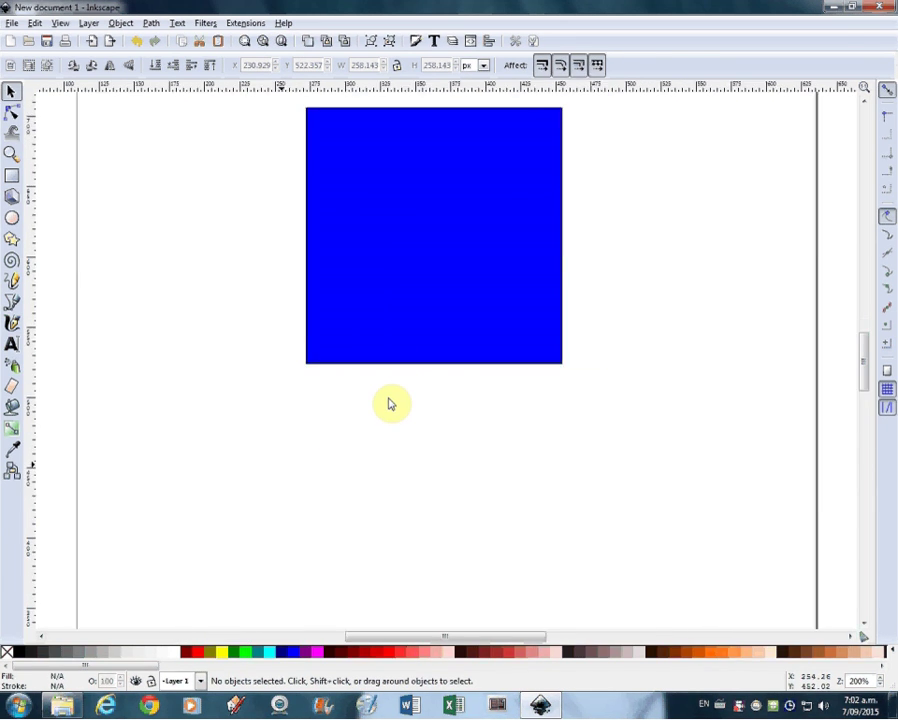
Step: Zoom out to the whole page, and practise zooming in and out around the square, ending at 50% zoom
{"action": "key", "text": "minus"}
{"action": "key", "text": "minus"}
{"action": "key", "text": "minus"}
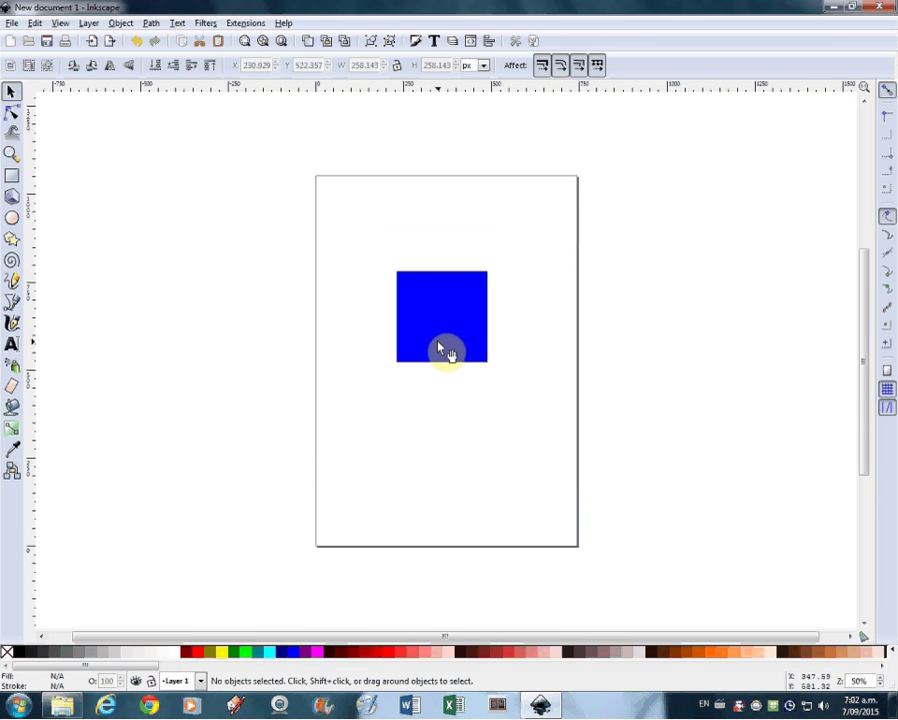
{"action": "scroll", "coordinate": [460, 395], "scroll_direction": "up", "scroll_amount": 4, "text": "ctrl"}
{"action": "scroll", "coordinate": [460, 398], "scroll_direction": "down", "scroll_amount": 4, "text": "ctrl"}
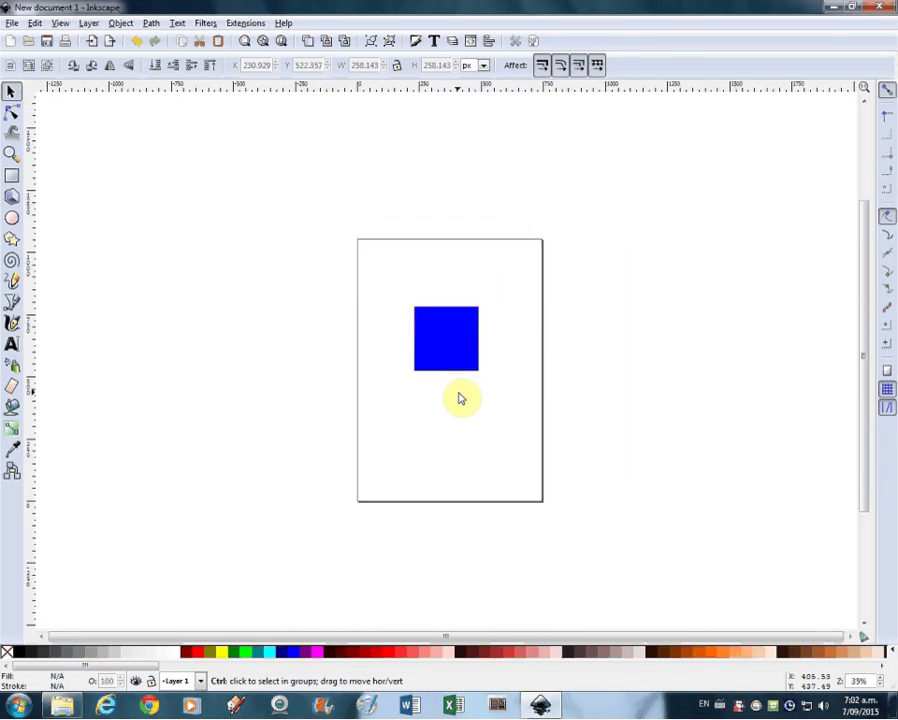
{"action": "scroll", "coordinate": [460, 398], "scroll_direction": "up", "scroll_amount": 4, "text": "ctrl"}
{"action": "scroll", "coordinate": [460, 398], "scroll_direction": "down", "scroll_amount": 3, "text": "ctrl"}
{"action": "scroll", "coordinate": [460, 398], "scroll_direction": "down", "scroll_amount": 2, "text": "ctrl"}
{"action": "scroll", "coordinate": [460, 398], "scroll_direction": "up", "scroll_amount": 2, "text": "ctrl"}
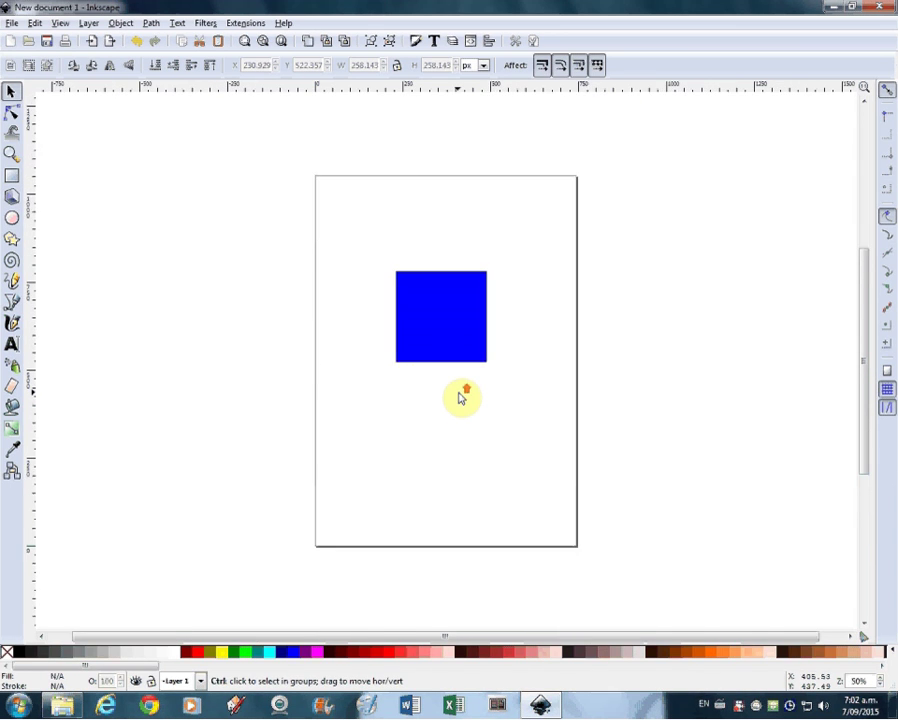
Step: Magnify a rectangular area around the blue square with the Zoom tool, and zoom back out in stages to 77%
{"action": "left_click", "coordinate": [13, 155]}
{"action": "left_click_drag", "start_coordinate": [346, 206], "coordinate": [530, 374]}
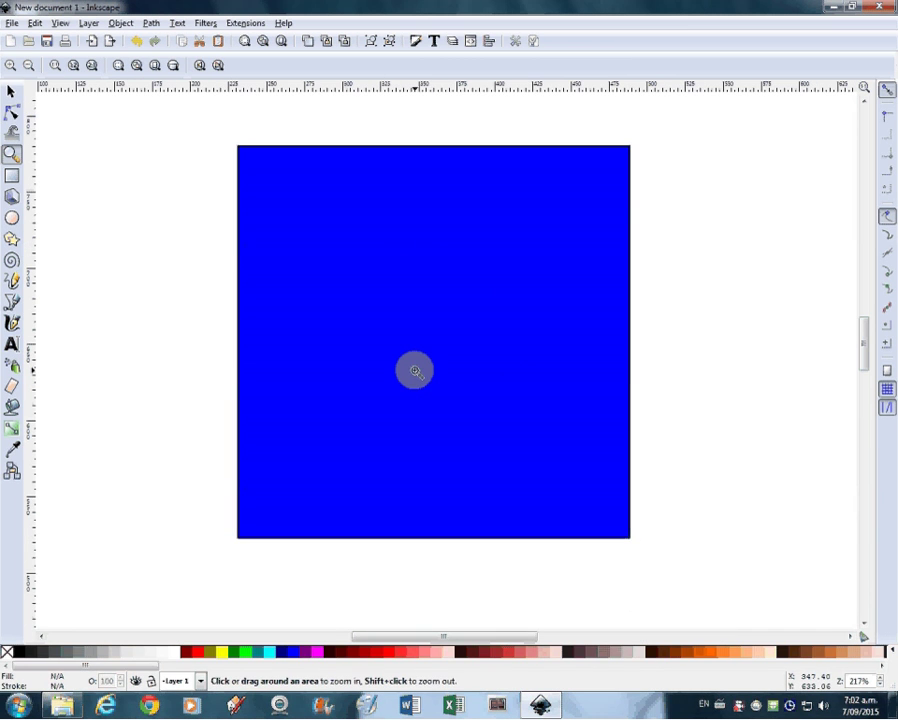
{"action": "left_click", "coordinate": [416, 368], "text": "shift"}
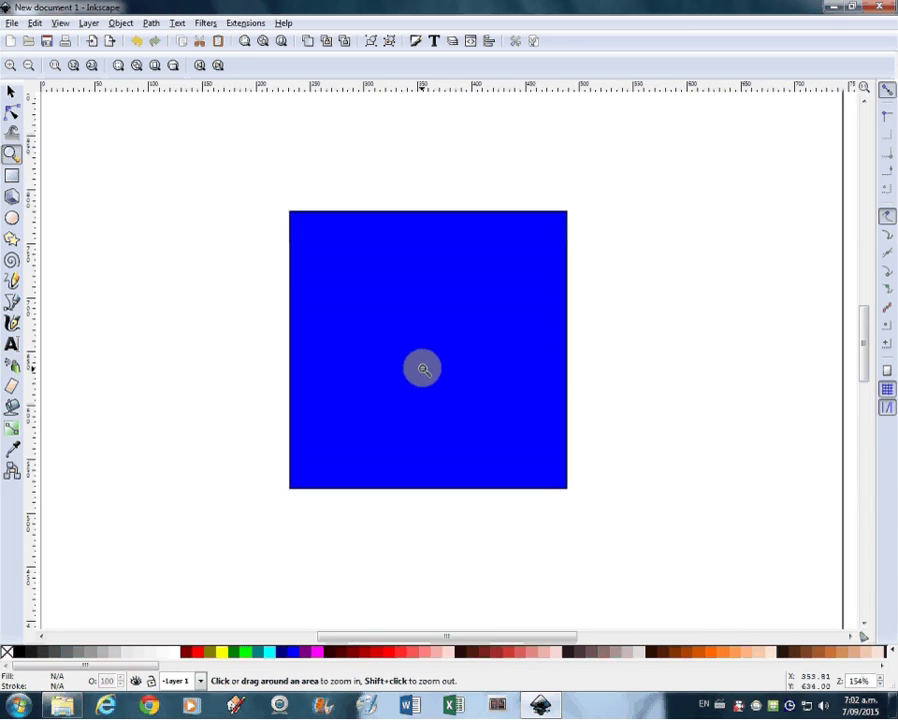
{"action": "left_click", "coordinate": [419, 366], "text": "shift"}
{"action": "left_click", "coordinate": [422, 368], "text": "shift"}
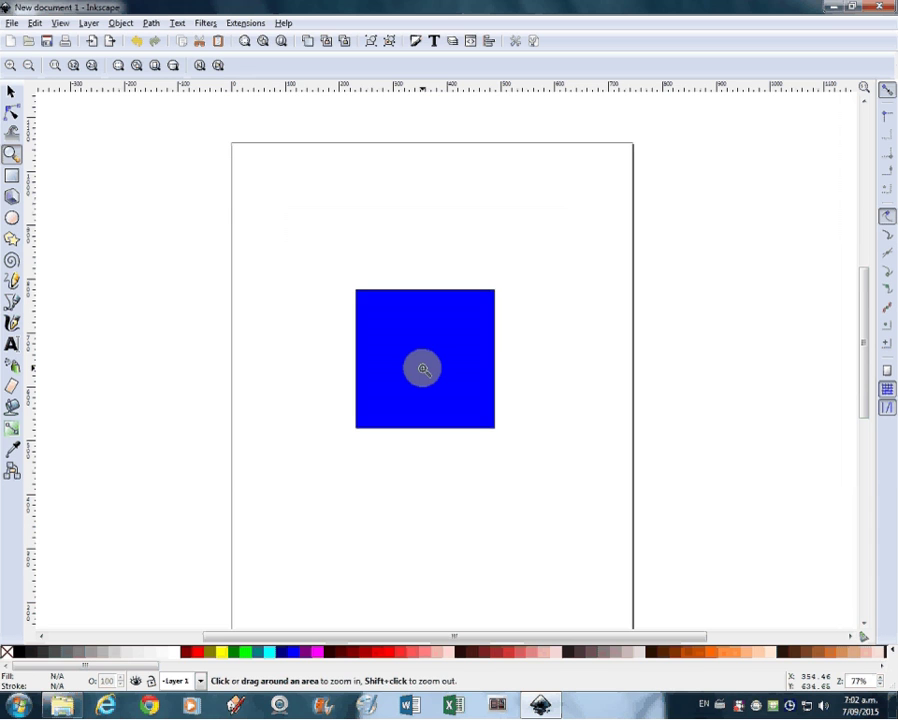